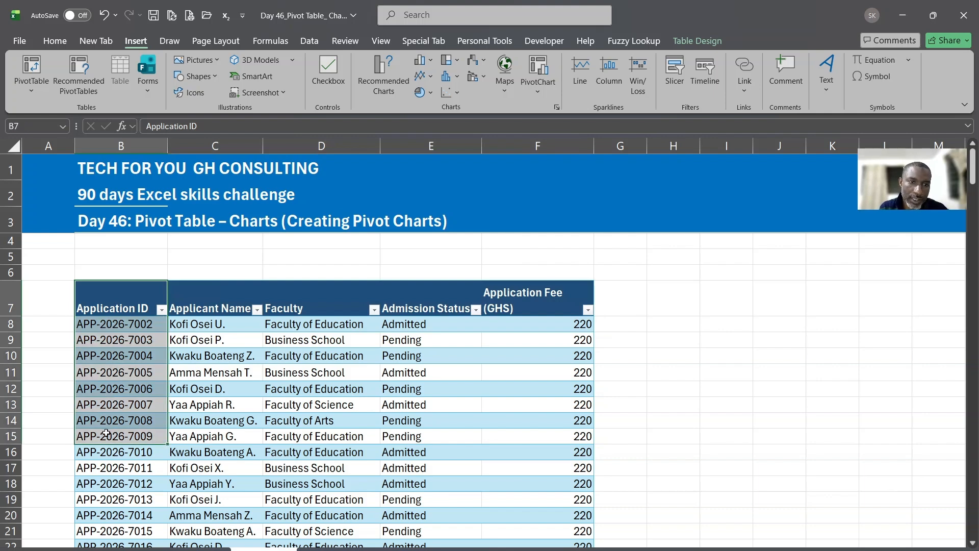
# Point out the Applicant Name, Faculty, Admission Status and Application Fee (GHS) columns
pyautogui.moveTo(209, 306); pyautogui.dragTo(196, 476)
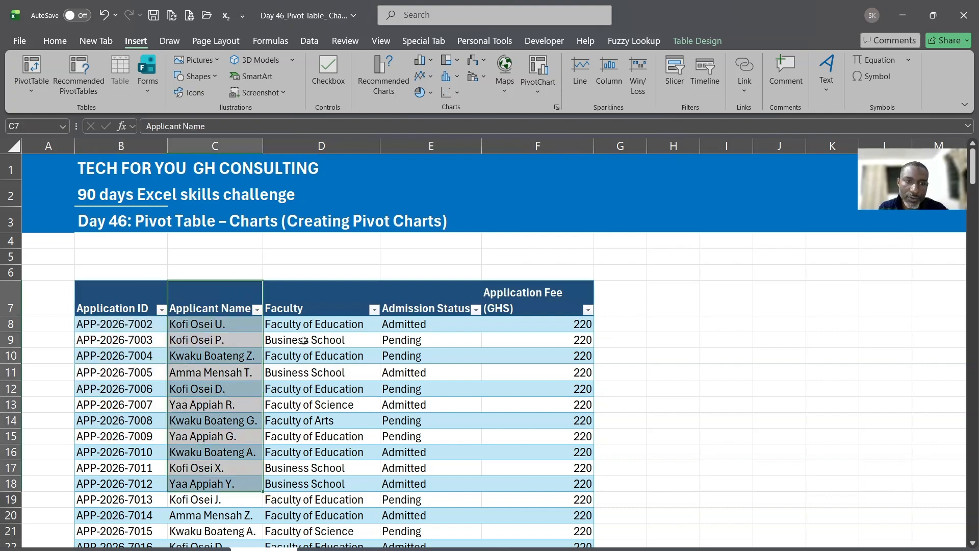
pyautogui.moveTo(314, 306); pyautogui.dragTo(321, 469)
pyautogui.moveTo(415, 303); pyautogui.dragTo(418, 468)
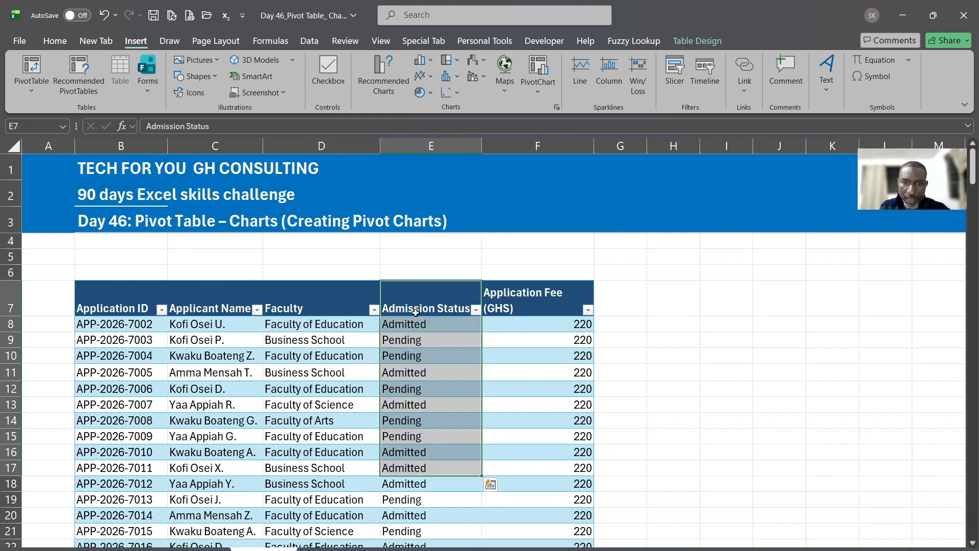
pyautogui.moveTo(412, 323); pyautogui.dragTo(415, 420)
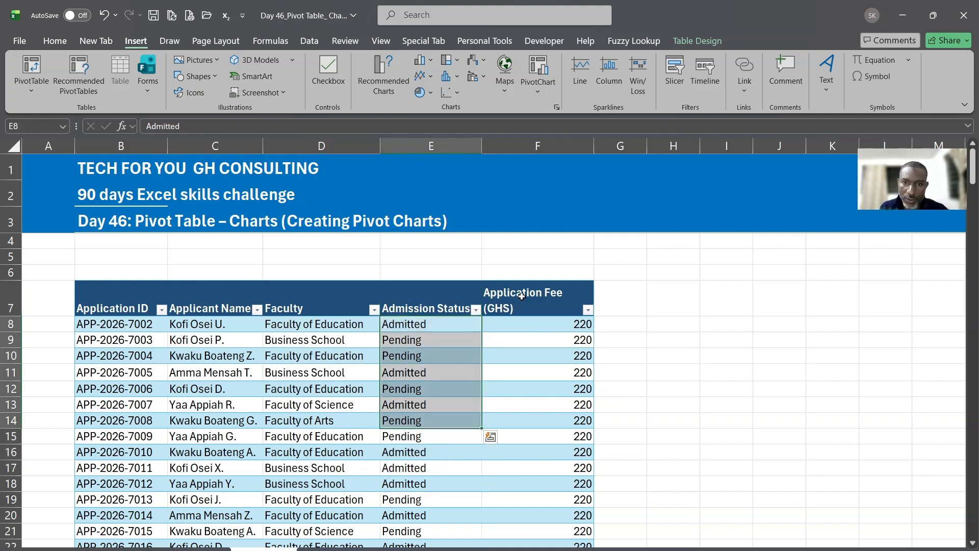
pyautogui.moveTo(521, 295); pyautogui.dragTo(535, 403)
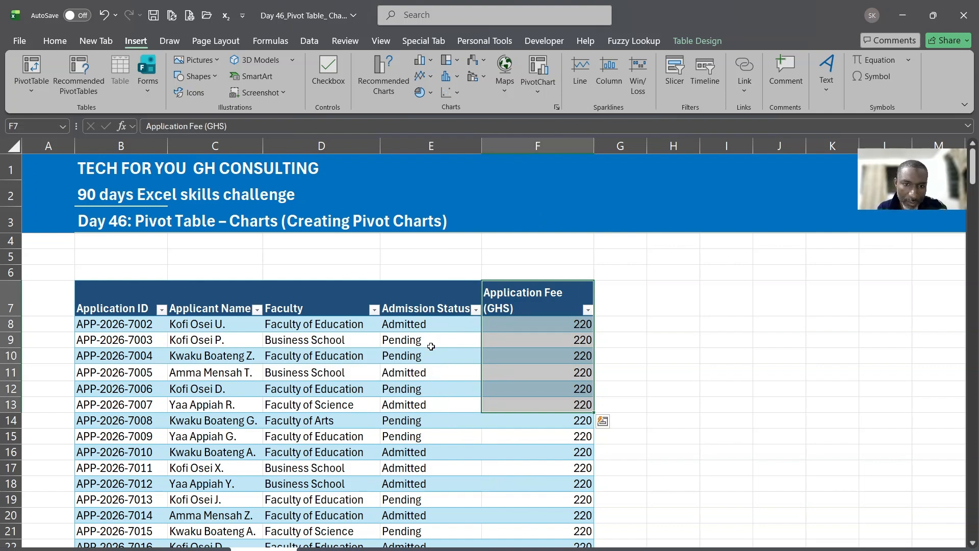
# Highlight sample Faculty and Admission Status values, leaving the active cell at E9 inside the table
pyautogui.click(305, 324)
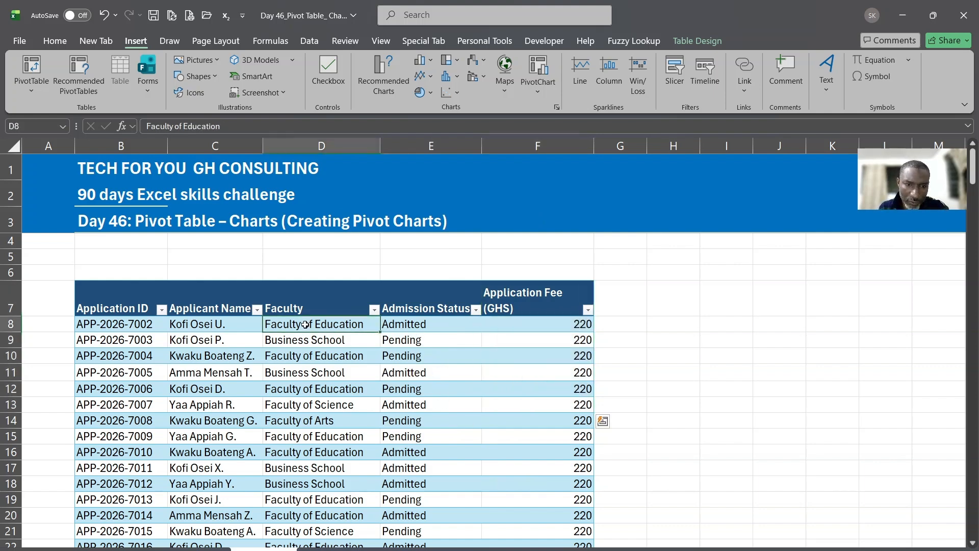
pyautogui.moveTo(410, 325); pyautogui.dragTo(416, 418)
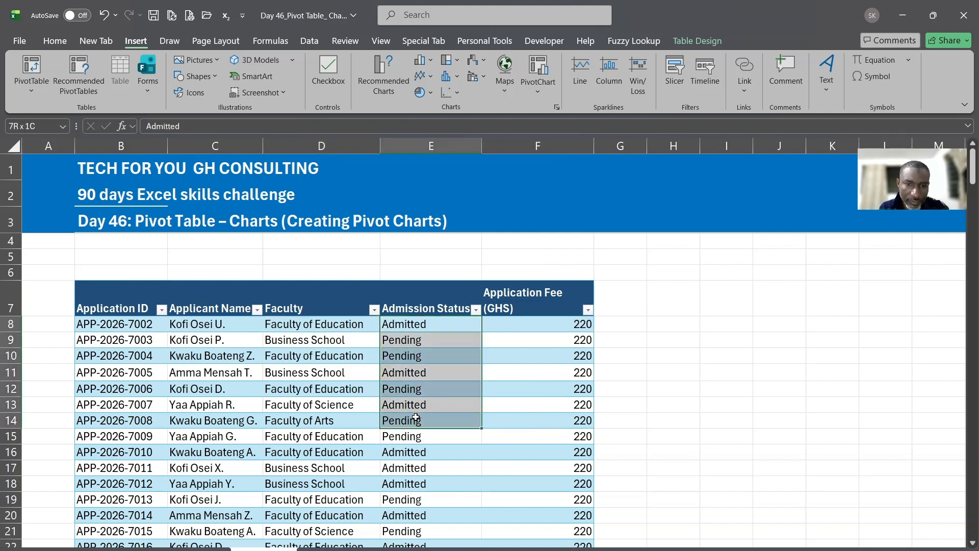
pyautogui.click(407, 355)
pyautogui.click(403, 375)
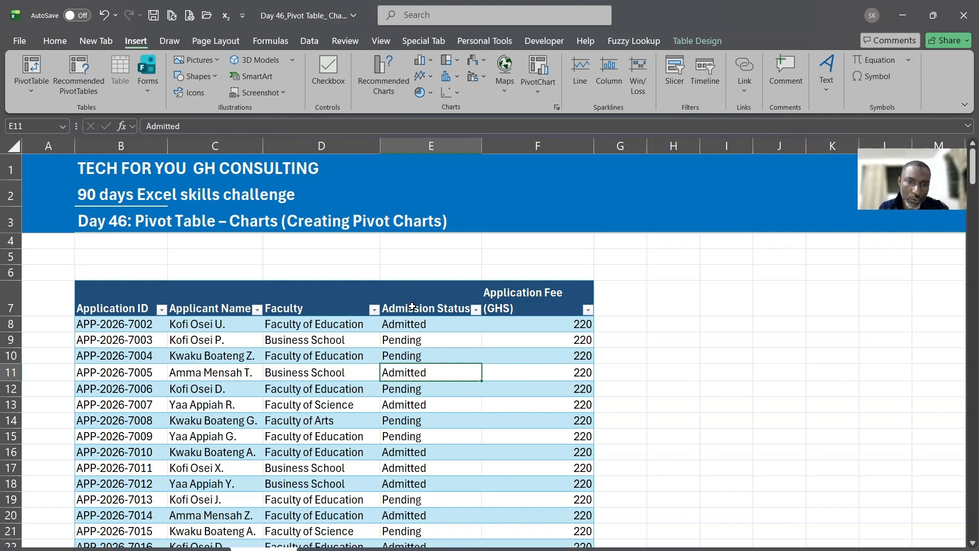
pyautogui.moveTo(412, 306); pyautogui.dragTo(413, 356)
pyautogui.click(414, 334)
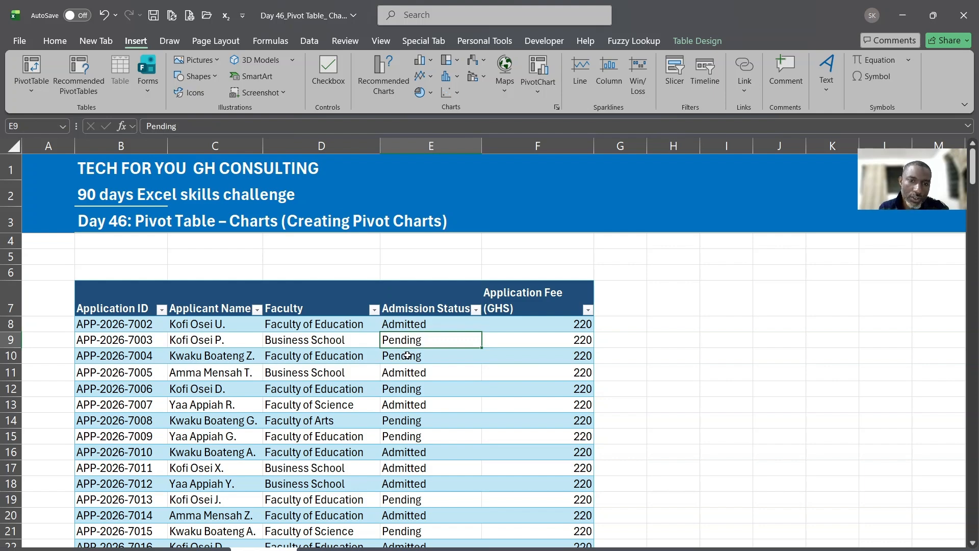
pyautogui.moveTo(125, 309); pyautogui.dragTo(168, 395)
pyautogui.click(416, 352)
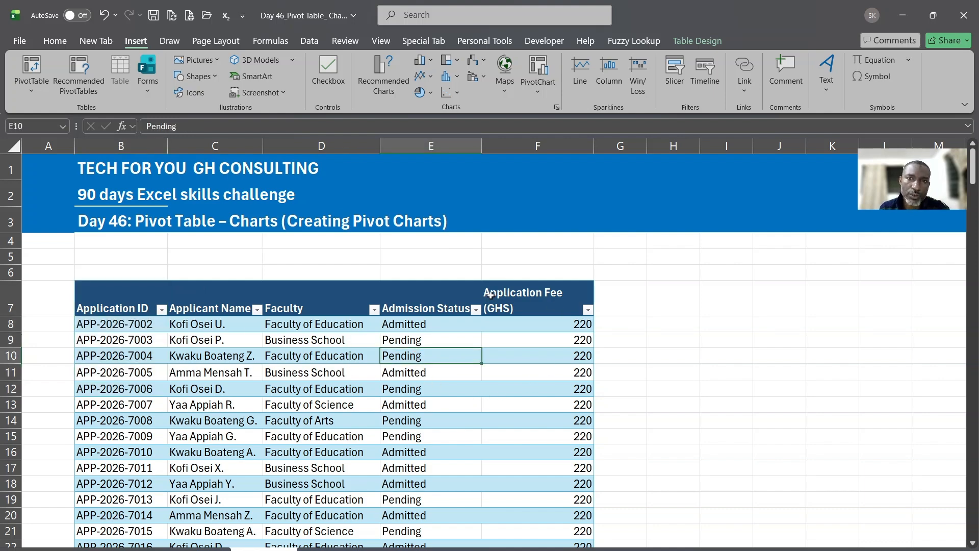
pyautogui.click(412, 340)
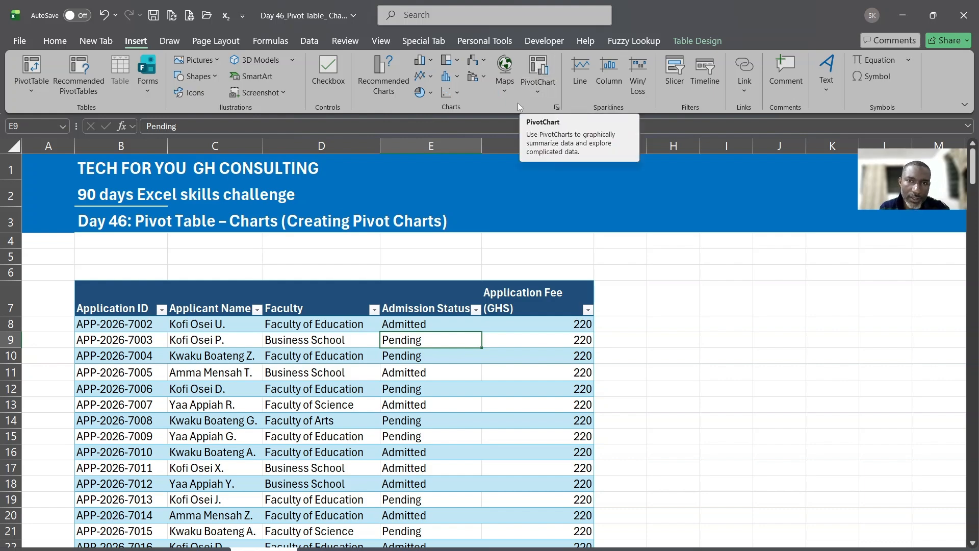
# Insert a PivotChart from the table on the existing worksheet at cell I7
pyautogui.click(542, 71)
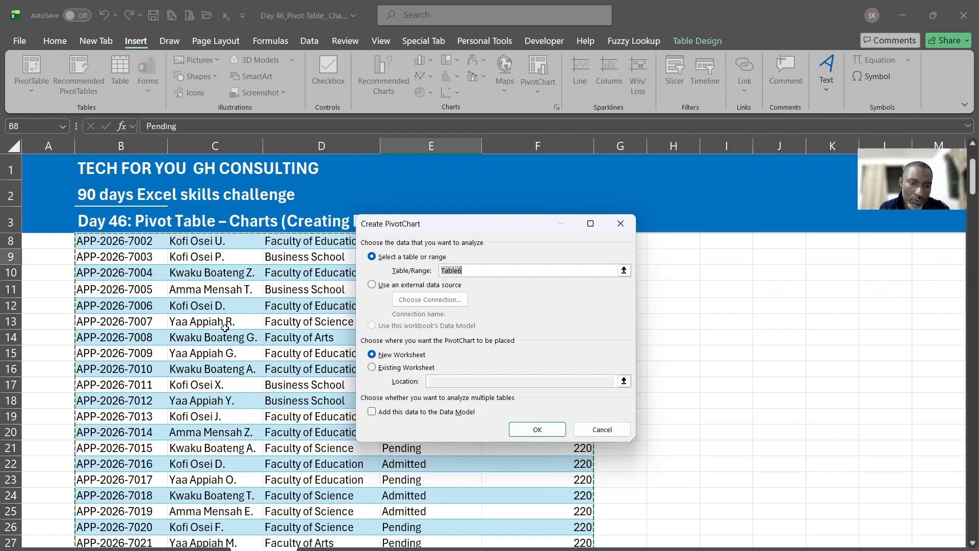
pyautogui.click(371, 367)
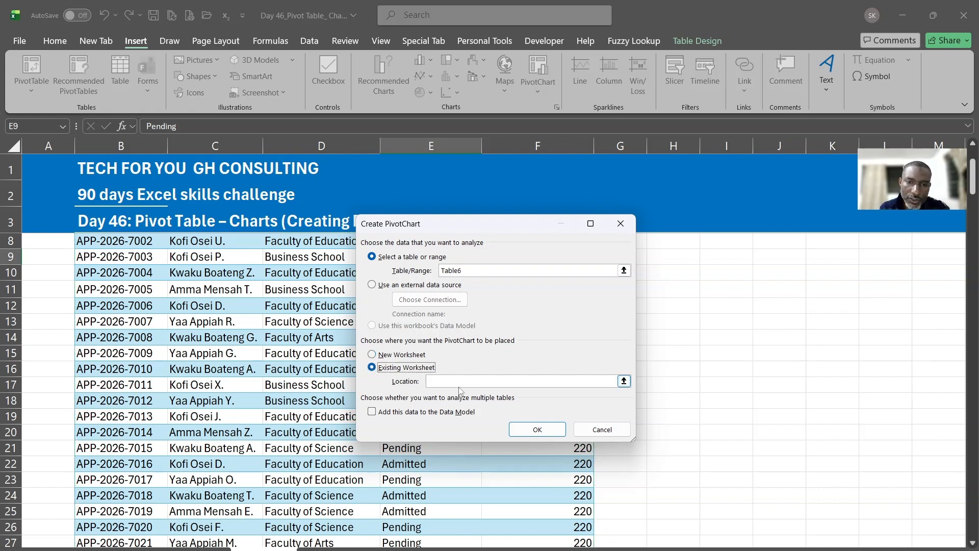
pyautogui.click(371, 354)
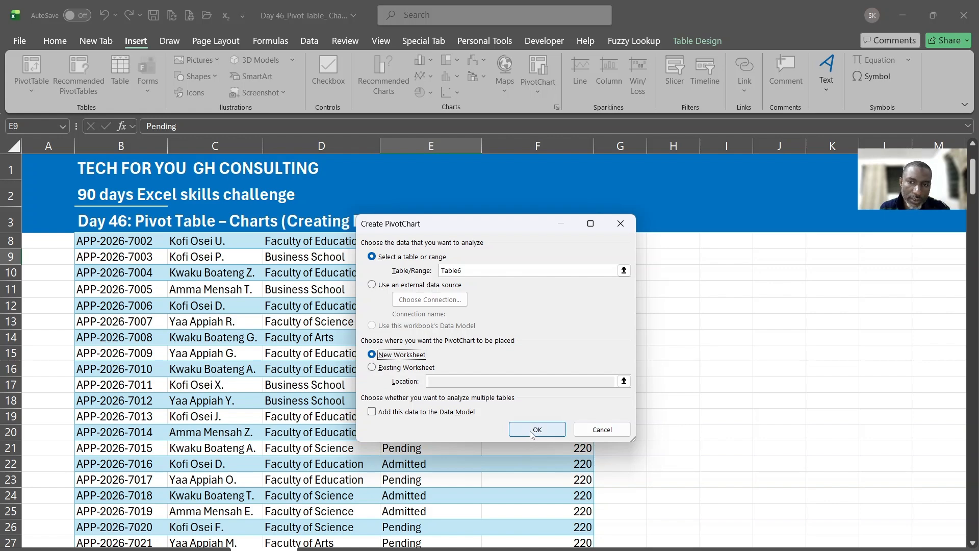
pyautogui.click(372, 368)
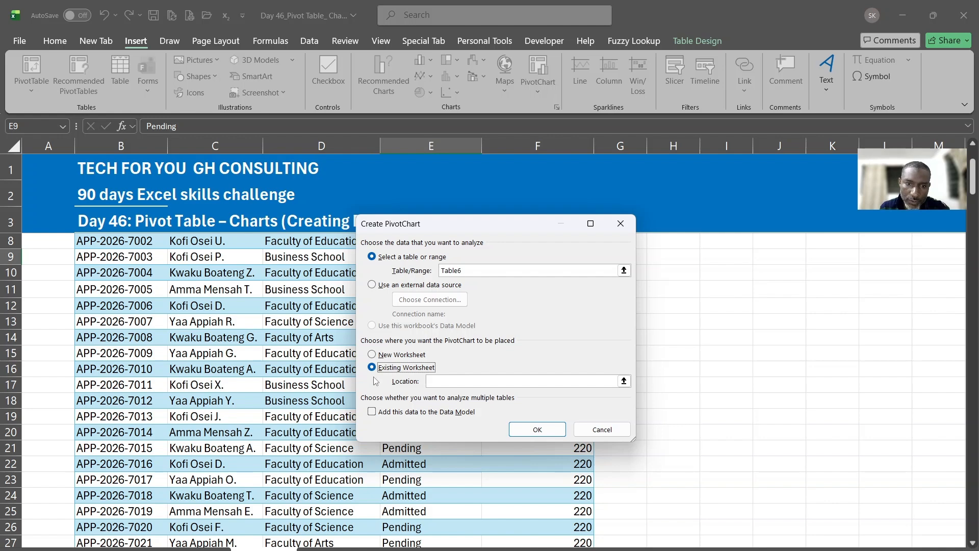
pyautogui.click(431, 381)
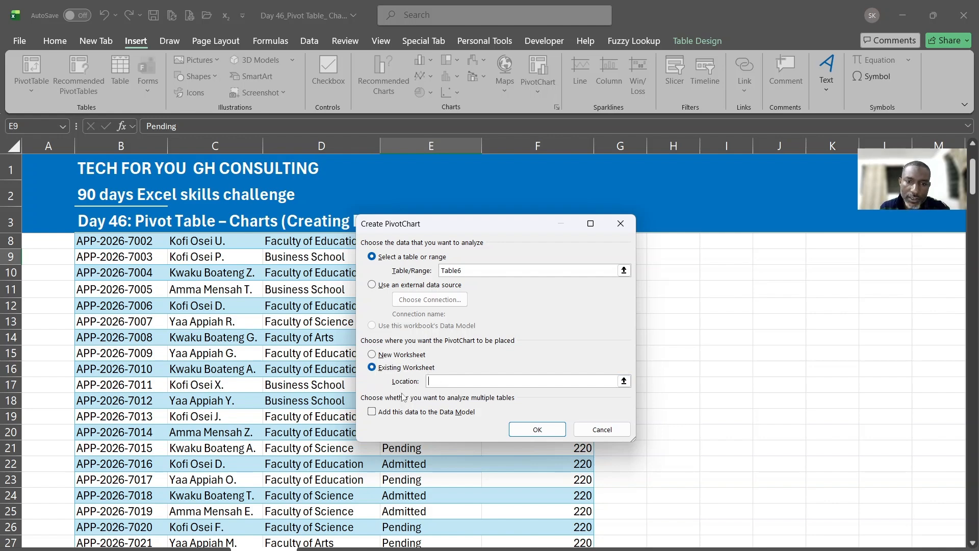
pyautogui.scroll(2, 750, 266)
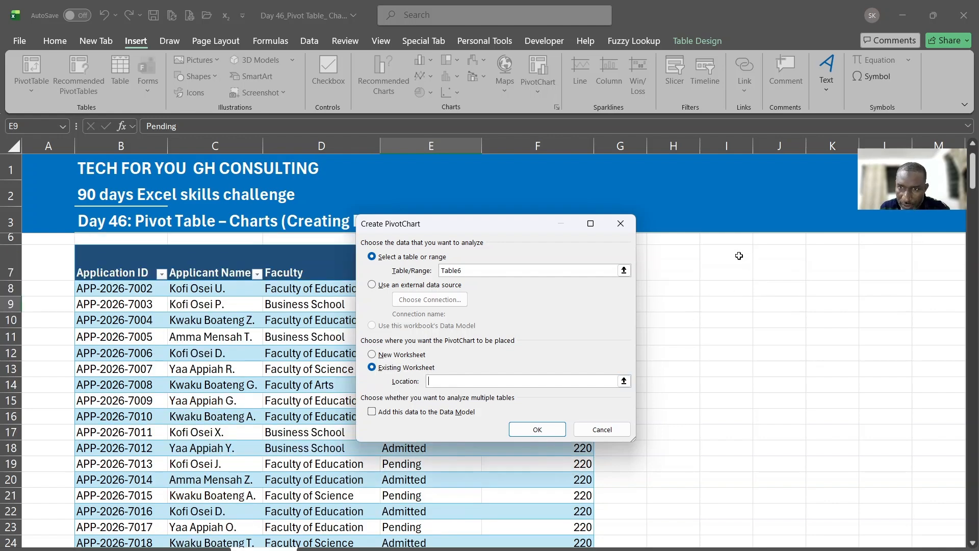
pyautogui.click(727, 299)
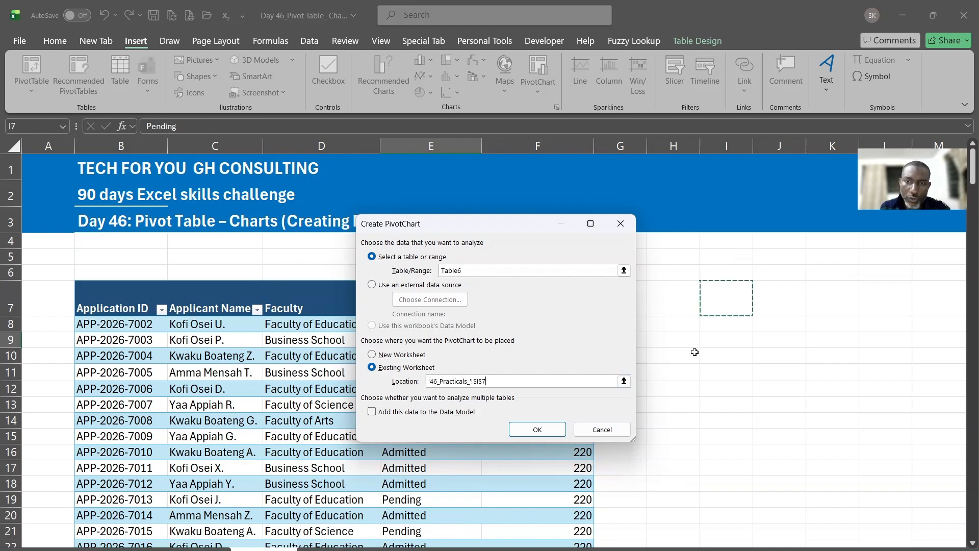
pyautogui.click(535, 430)
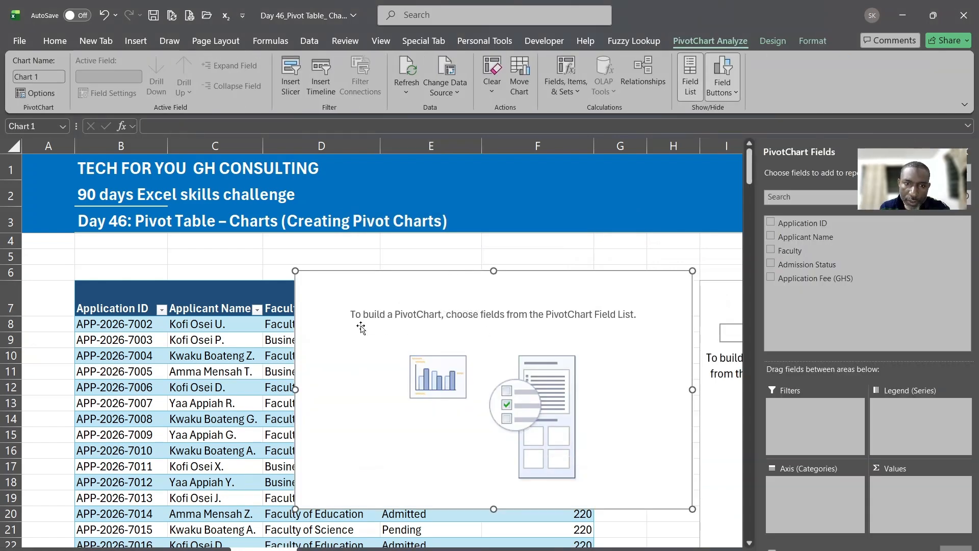
# Put Admission Status on the axis and Count of Application ID in Values
pyautogui.moveTo(561, 286); pyautogui.dragTo(531, 276)
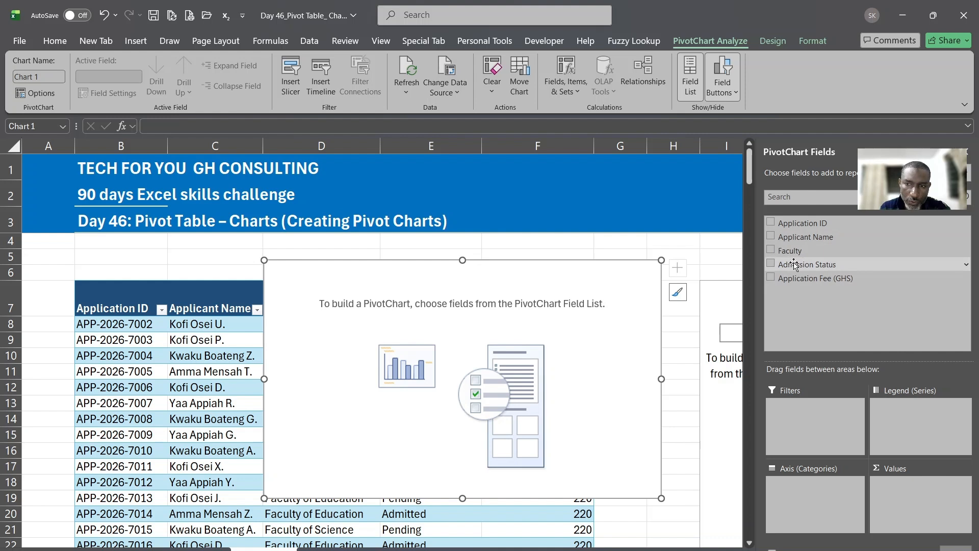
pyautogui.moveTo(794, 264); pyautogui.dragTo(814, 508)
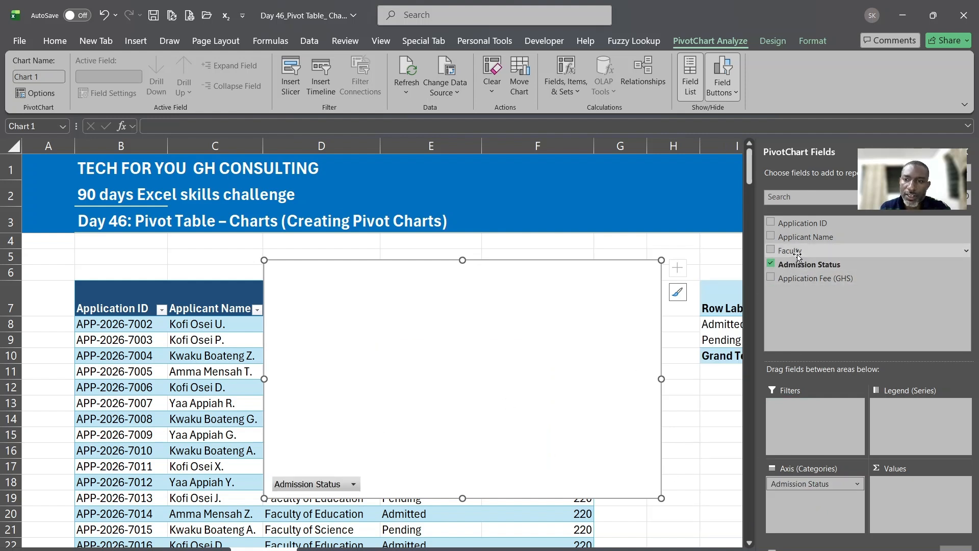
pyautogui.moveTo(810, 225); pyautogui.dragTo(897, 448)
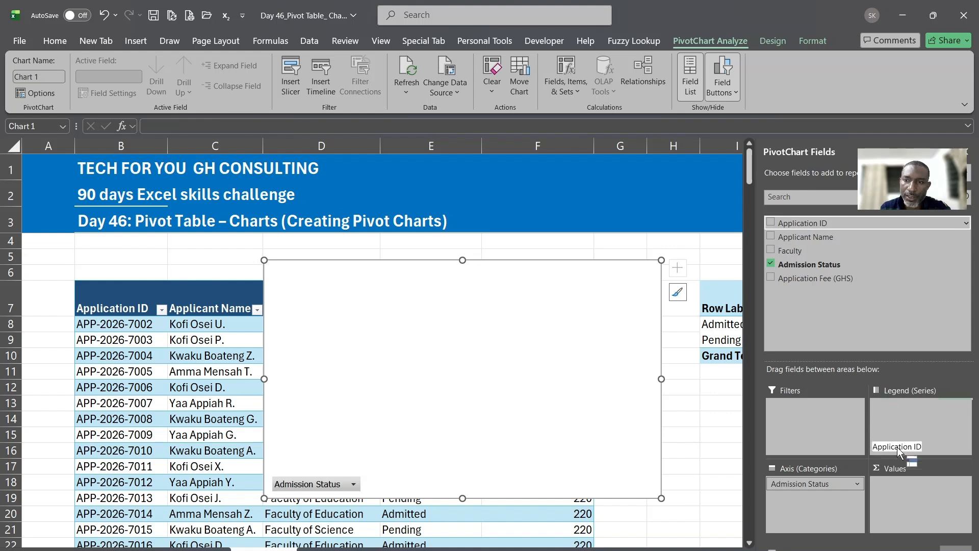
pyautogui.moveTo(915, 502); pyautogui.dragTo(915, 500)
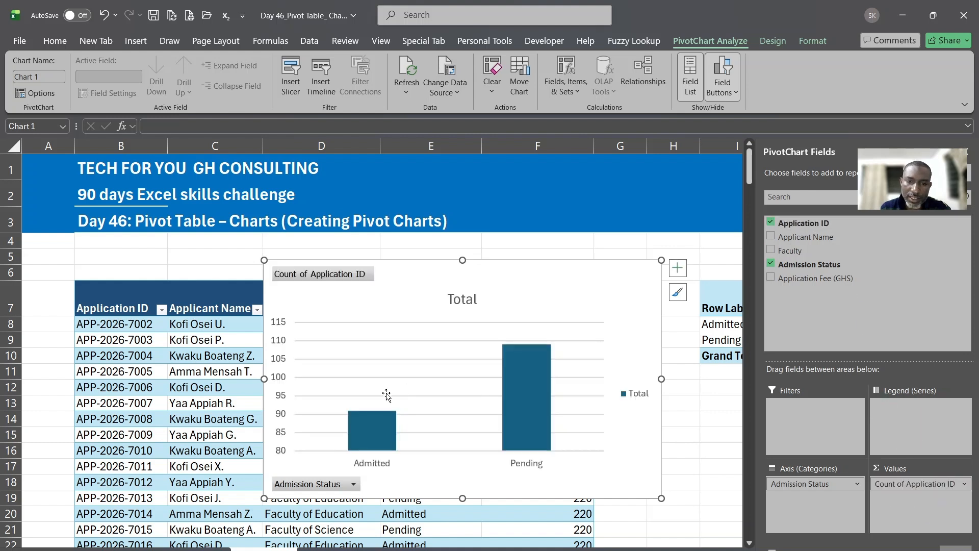
# Move the chart up and left over the applications table
pyautogui.moveTo(552, 265); pyautogui.dragTo(433, 253)
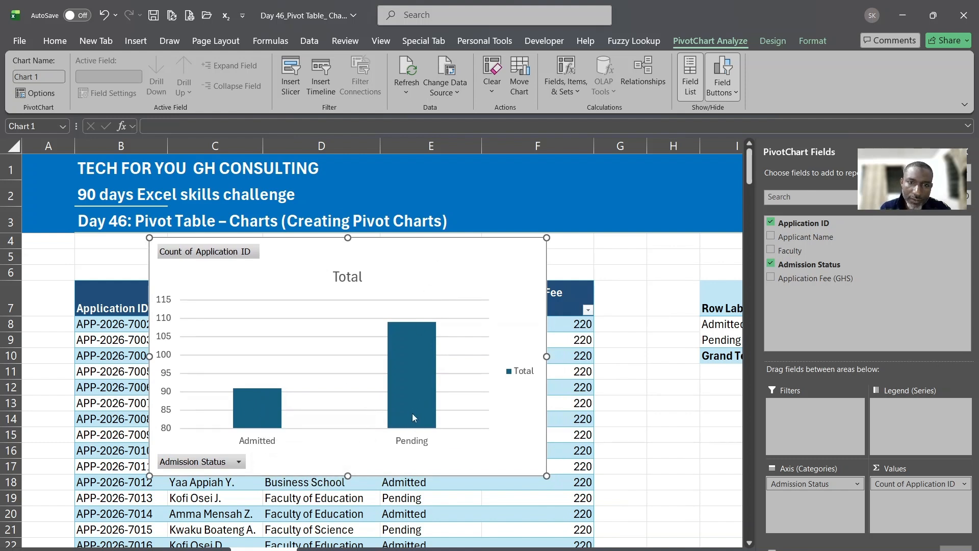
pyautogui.moveTo(412, 414)
pyautogui.moveTo(388, 340)
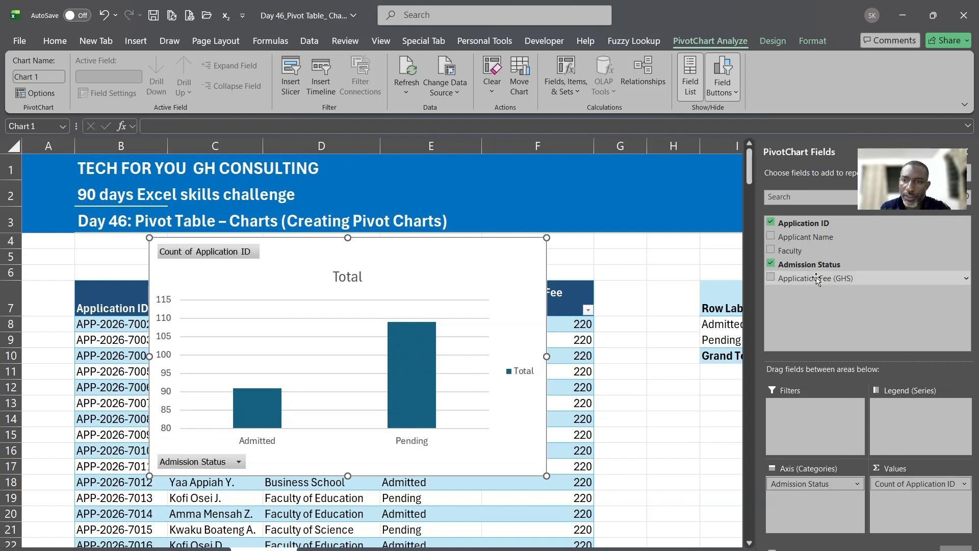
# Move Faculty into Legend (Series) to colour the bars by faculty, and widen the chart
pyautogui.moveTo(791, 255); pyautogui.dragTo(803, 510)
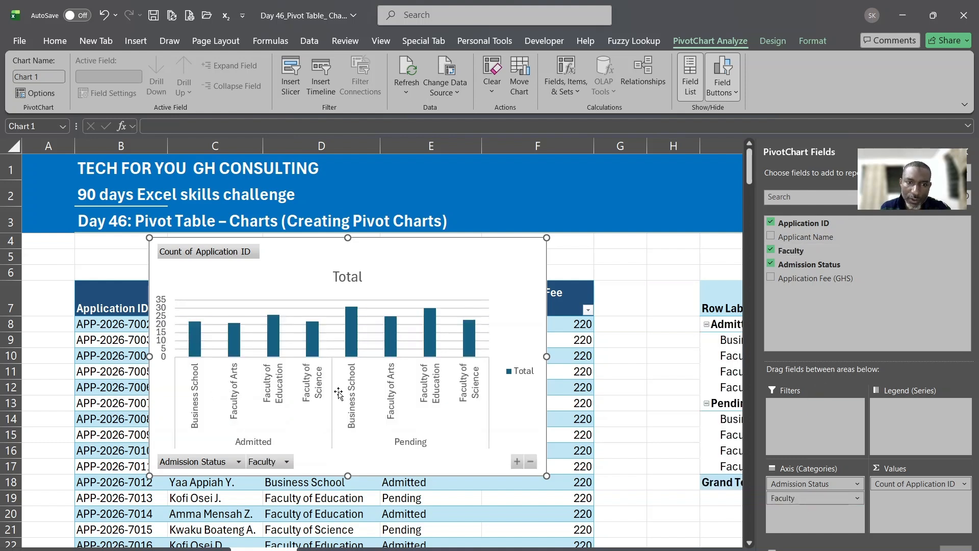
pyautogui.moveTo(798, 492); pyautogui.dragTo(909, 410)
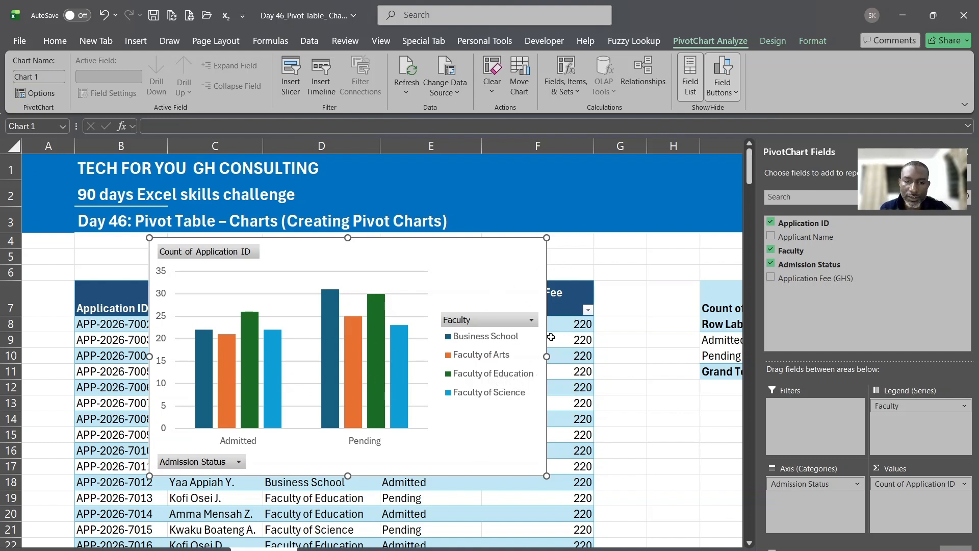
pyautogui.moveTo(546, 356); pyautogui.dragTo(578, 355)
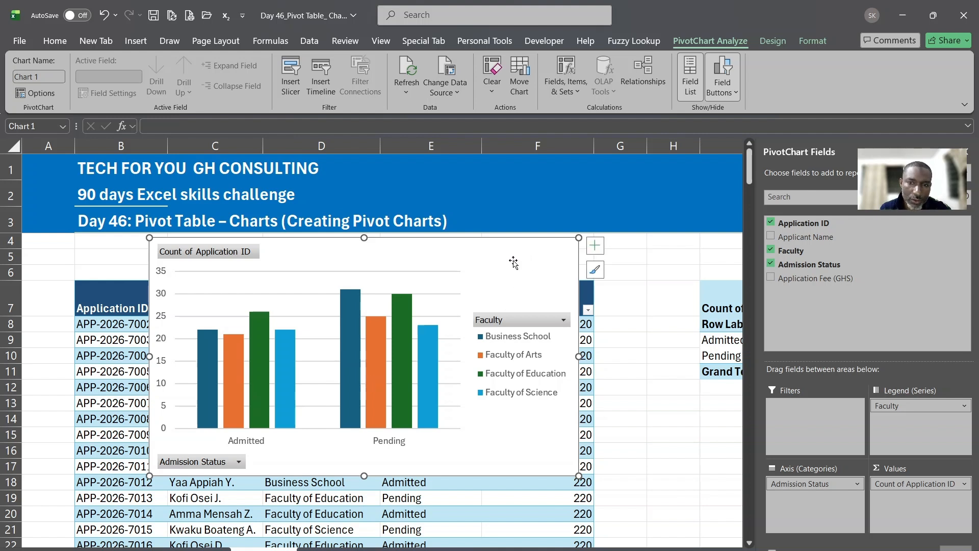
pyautogui.click(594, 247)
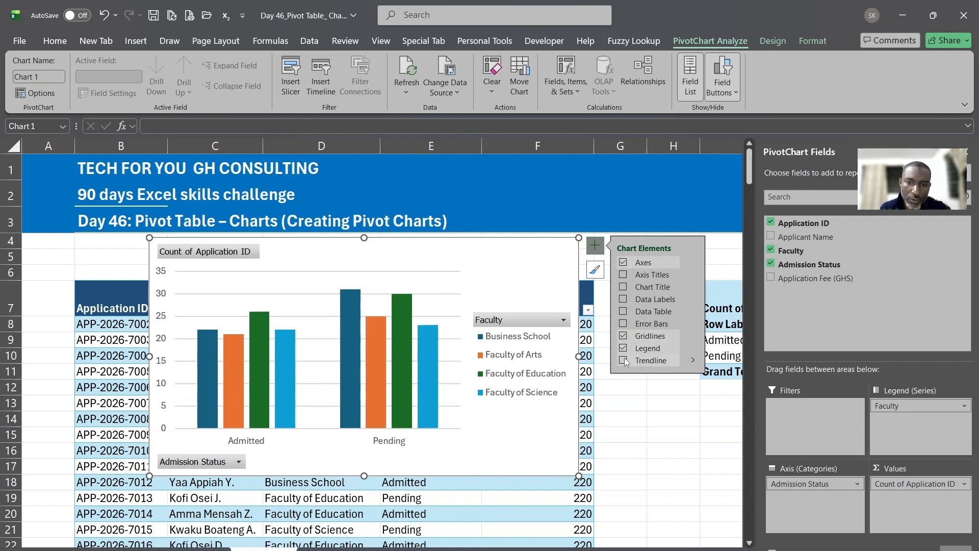
# Tick Data Labels so bars show counts: Admitted 22, 21, 26, 22; Pending 31, 25, 30, 23
pyautogui.click(624, 299)
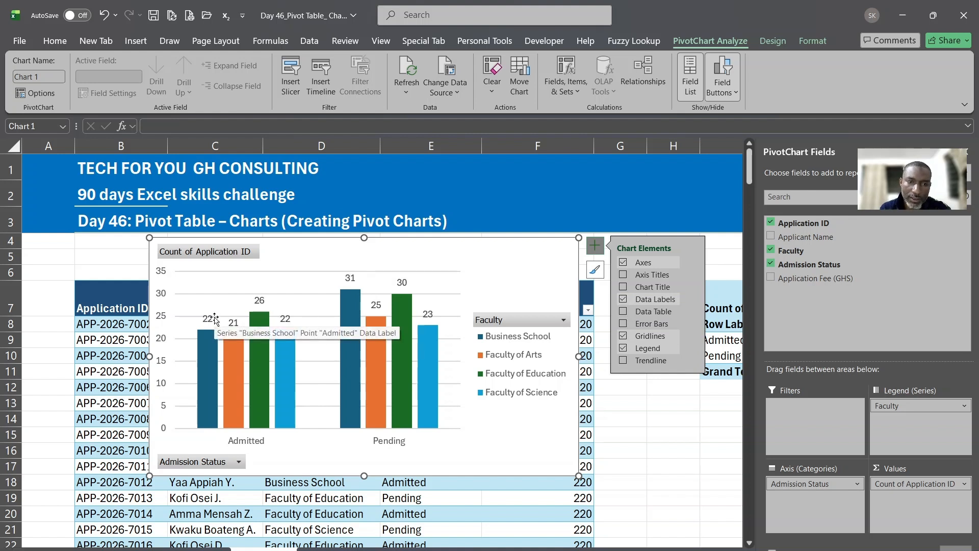
pyautogui.click(187, 461)
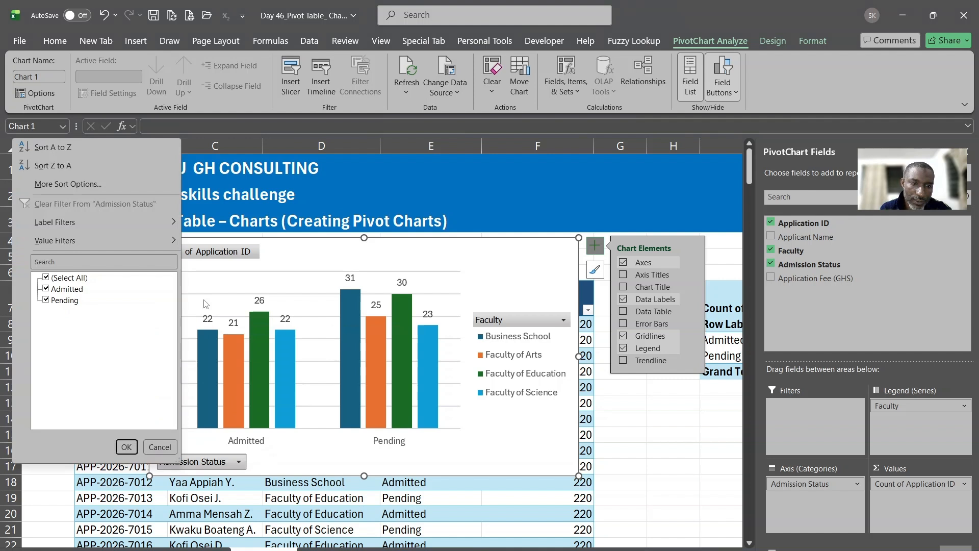
pyautogui.click(46, 300)
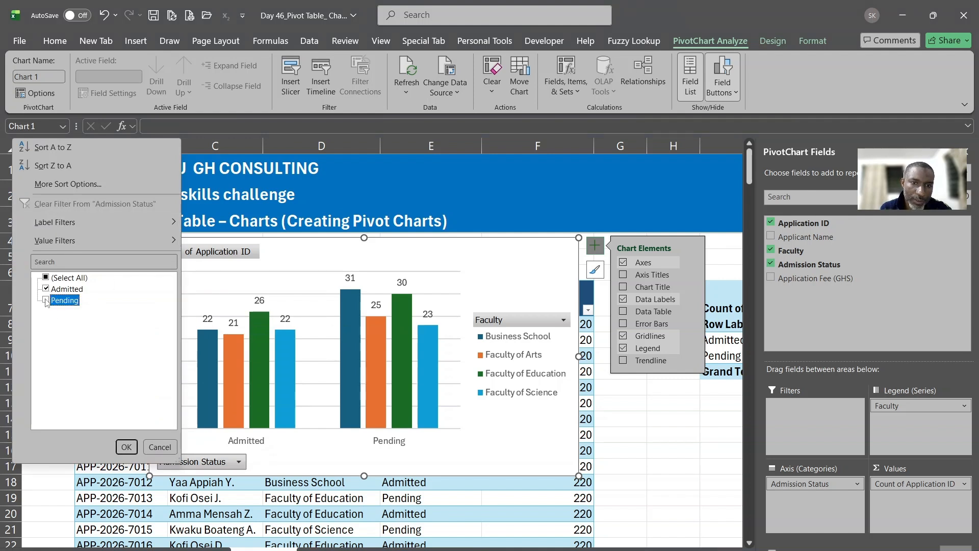
pyautogui.click(127, 446)
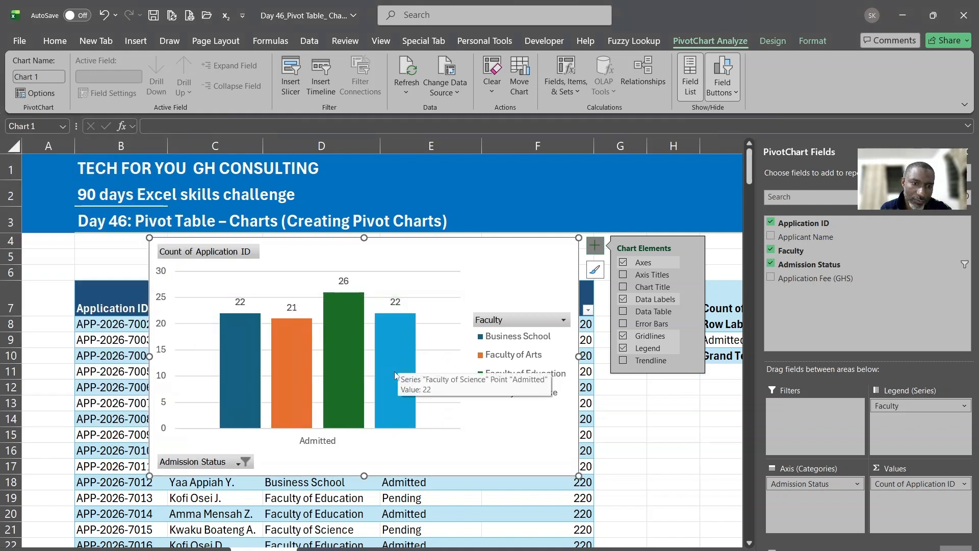
pyautogui.click(244, 461)
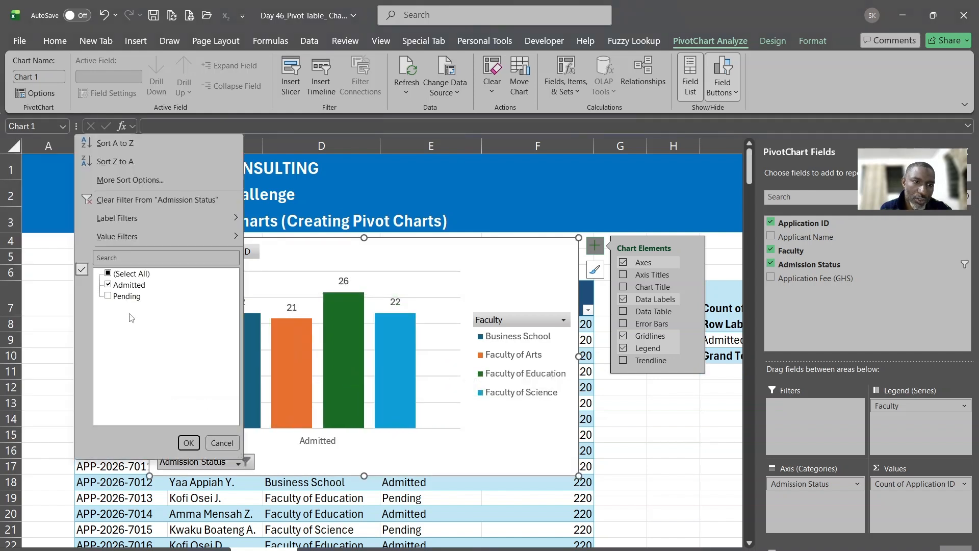
pyautogui.click(108, 285)
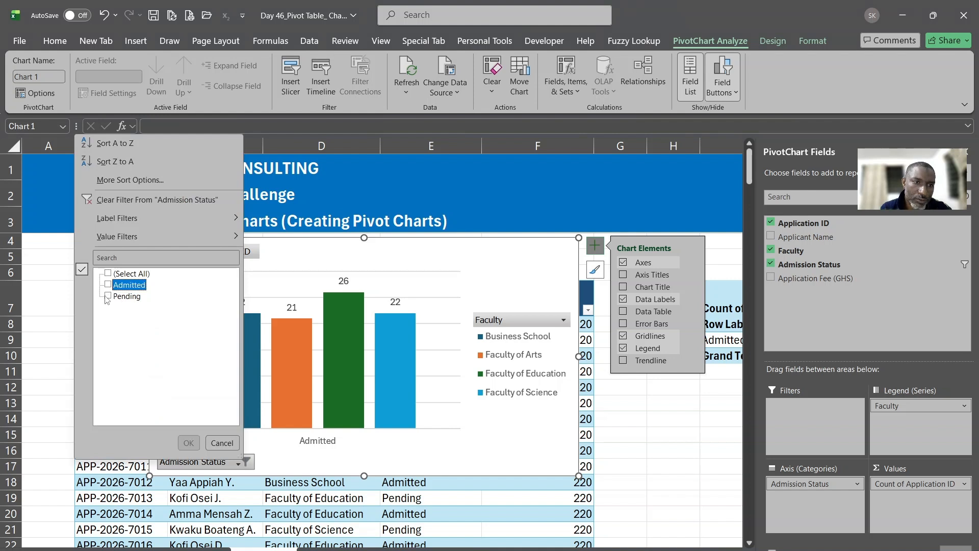
pyautogui.click(107, 296)
pyautogui.click(189, 442)
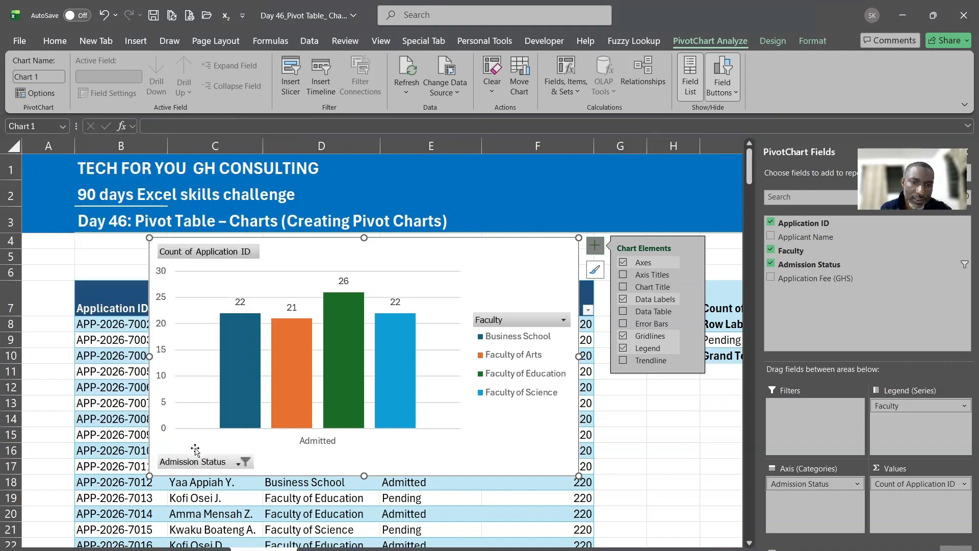
pyautogui.click(244, 462)
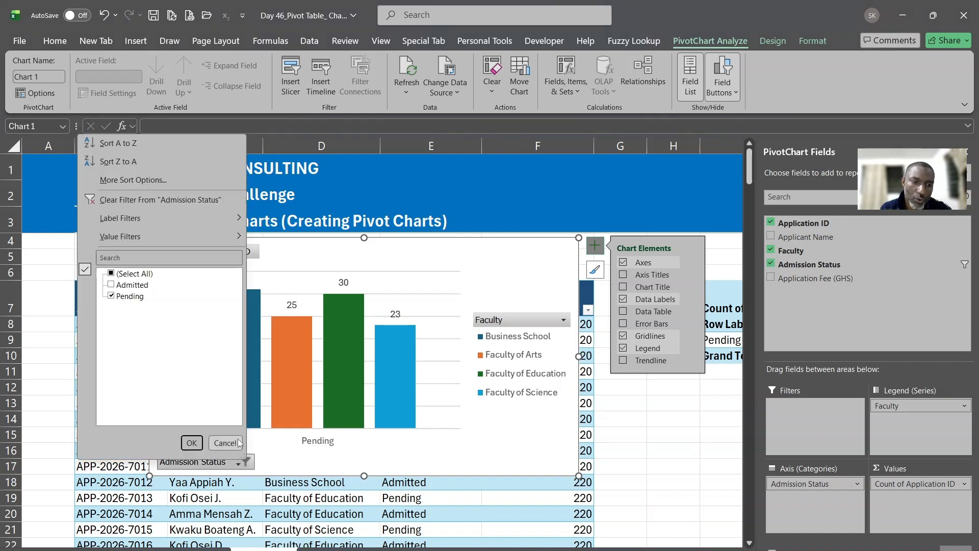
pyautogui.click(124, 285)
pyautogui.click(191, 442)
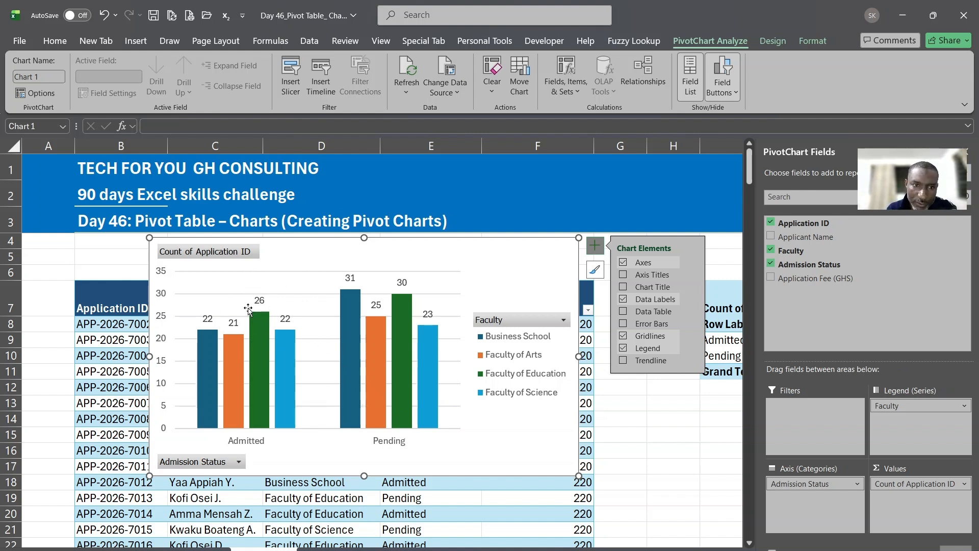
# Choose Hide All Field Buttons on Chart from the Admission Status button's right-click menu
pyautogui.click(199, 254)
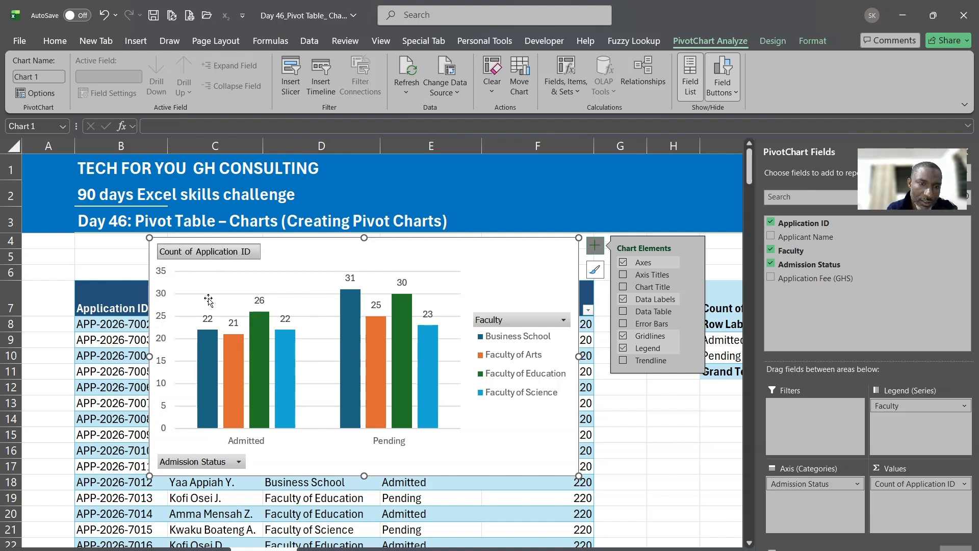
pyautogui.rightClick(209, 468)
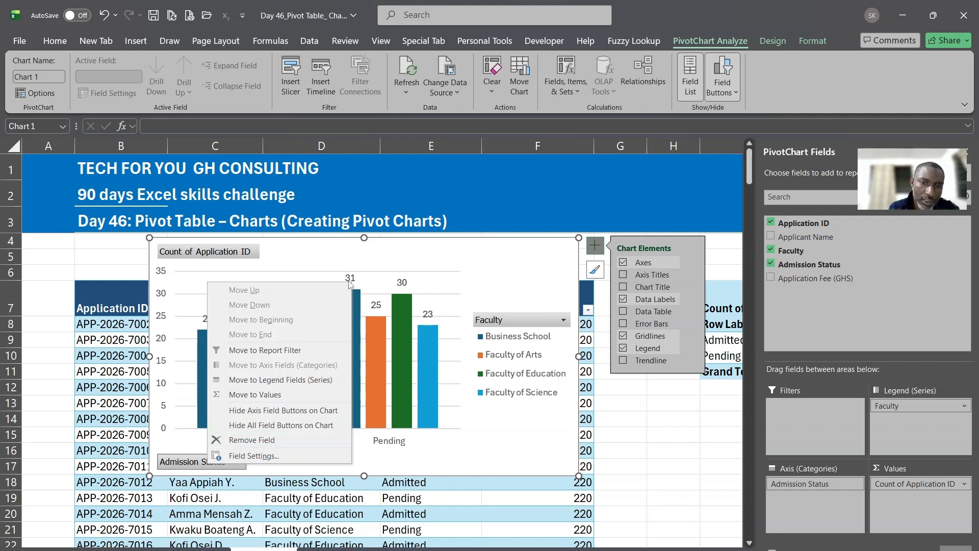
pyautogui.click(276, 426)
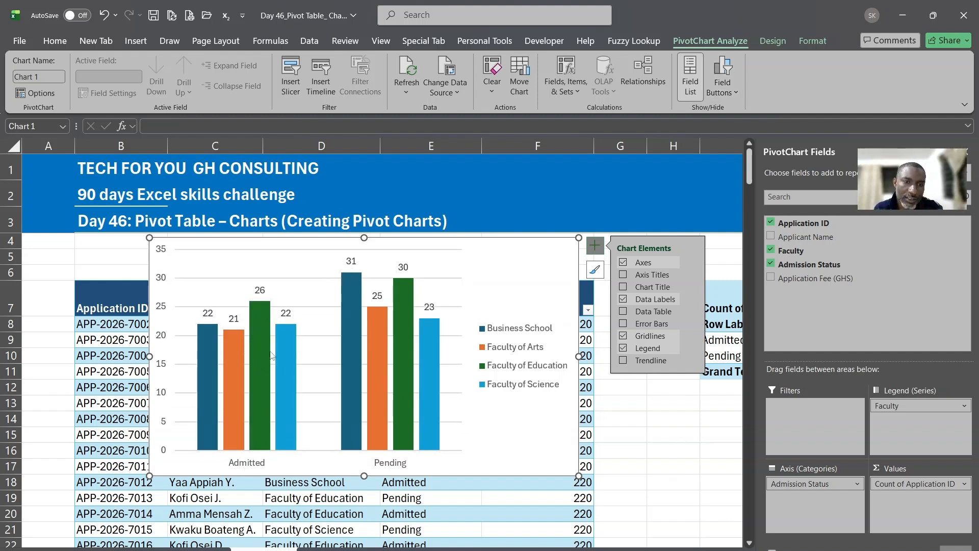
# Delete the vertical value axis, then the horizontal gridlines, and nudge the chart slightly
pyautogui.click(164, 278)
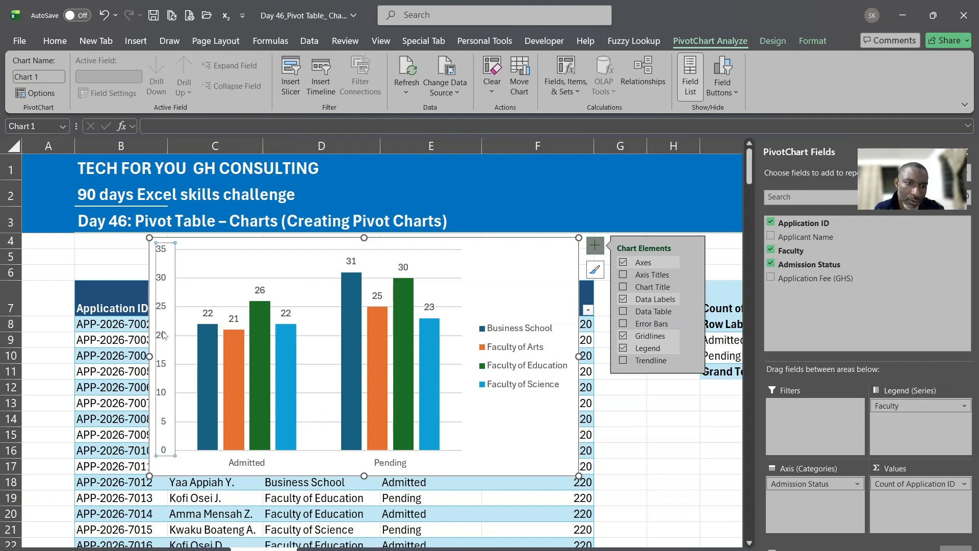
pyautogui.press('Delete')
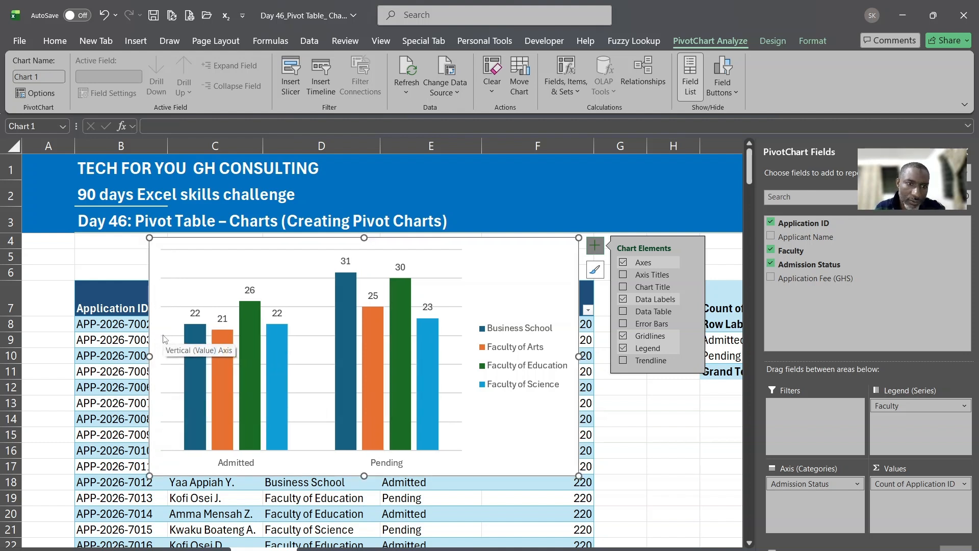
pyautogui.click(192, 310)
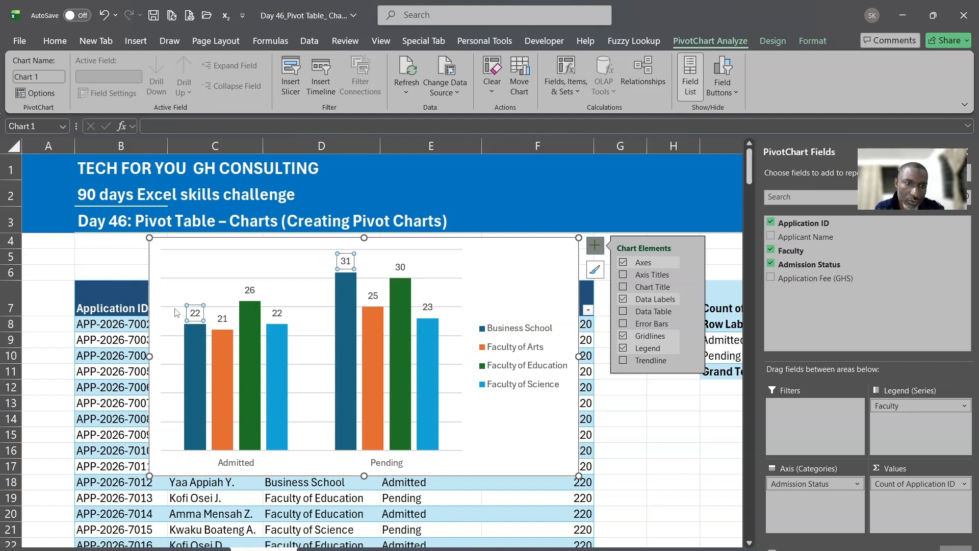
pyautogui.click(174, 308)
pyautogui.press('Delete')
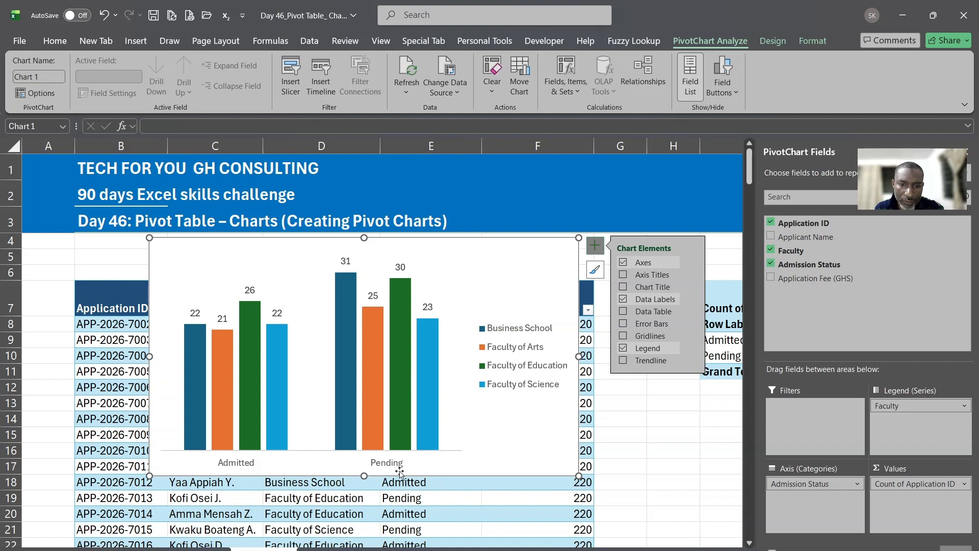
pyautogui.moveTo(469, 472); pyautogui.dragTo(470, 472)
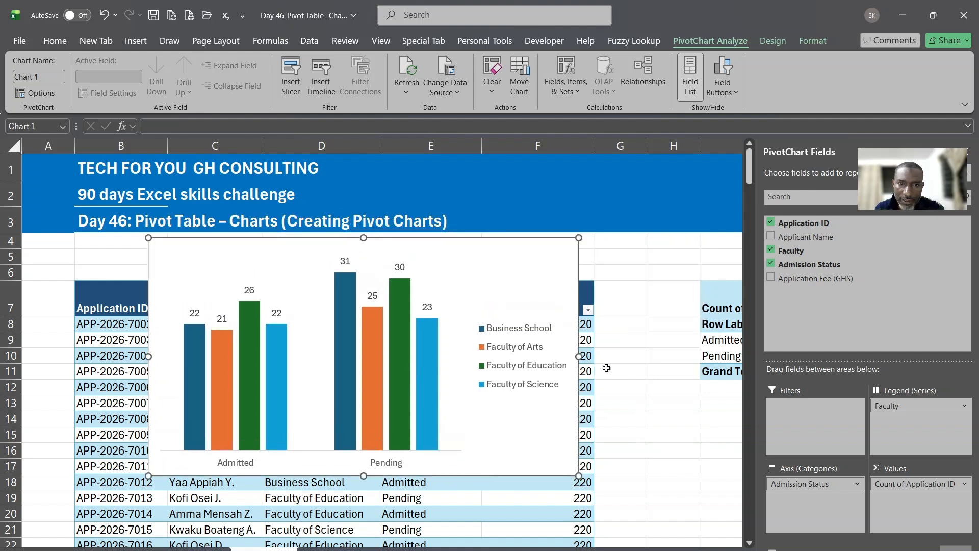
# Tick Chart Title in Chart Elements and select the 'Chart Title' placeholder text
pyautogui.click(594, 246)
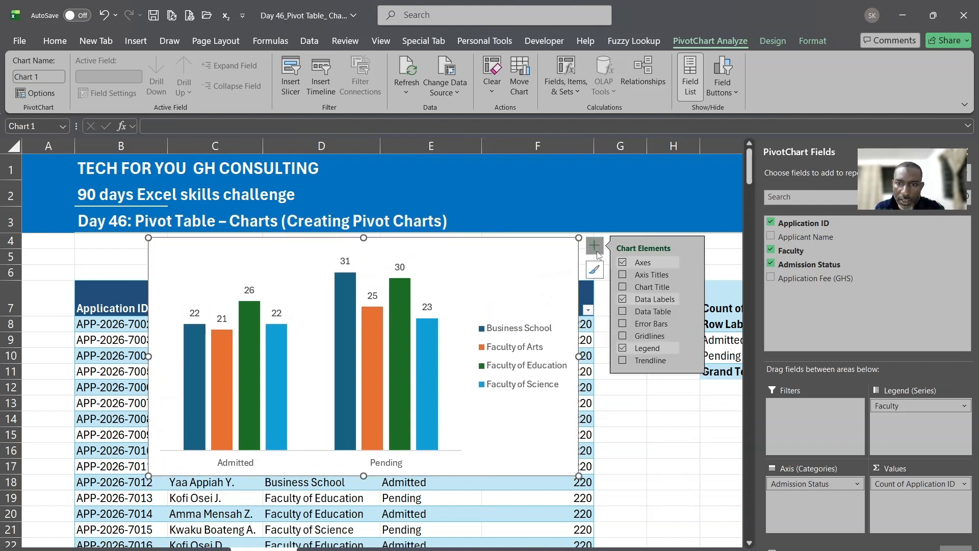
pyautogui.click(621, 287)
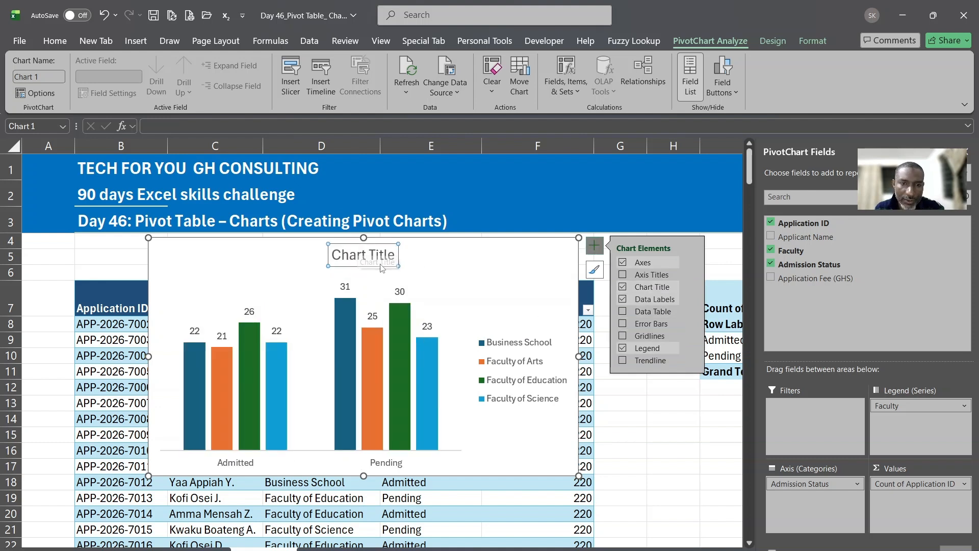
pyautogui.moveTo(333, 253); pyautogui.dragTo(390, 255)
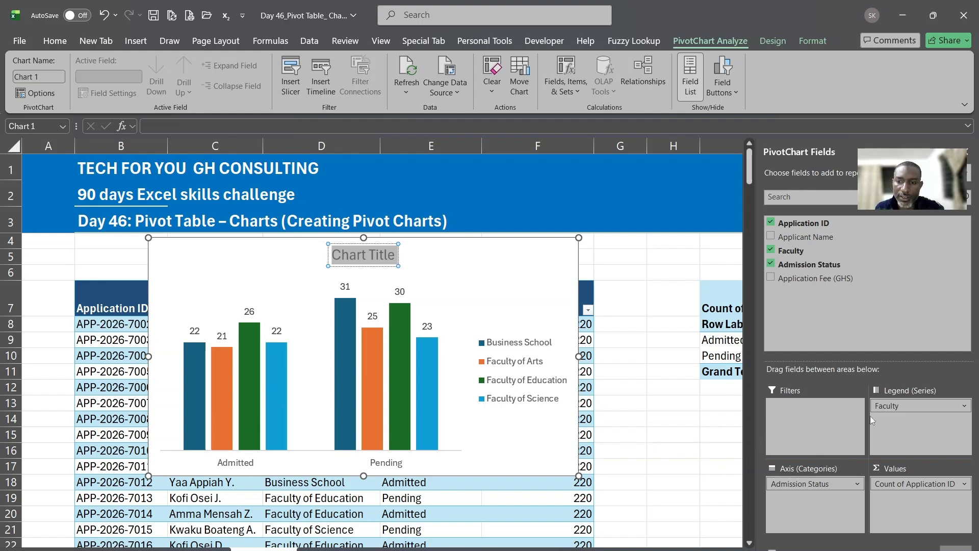
# Move Faculty from Legend (Series) to Axis (Categories), keeping Admission Status as the legend
pyautogui.moveTo(892, 406)
pyautogui.mouseDown()
pyautogui.moveTo(866, 459)
pyautogui.moveTo(808, 514)
pyautogui.moveTo(805, 484)
pyautogui.moveTo(867, 459)
pyautogui.moveTo(910, 415)
pyautogui.mouseUp()
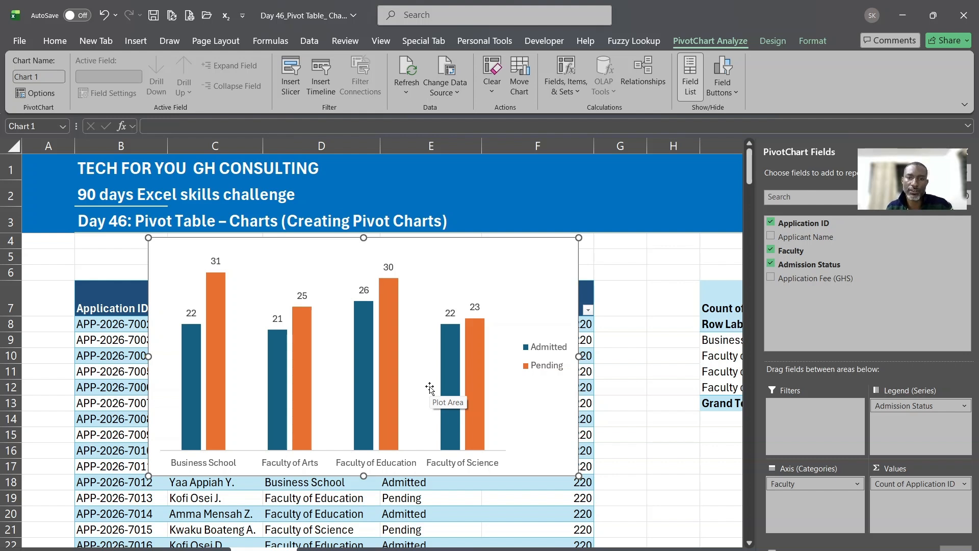
pyautogui.click(490, 260)
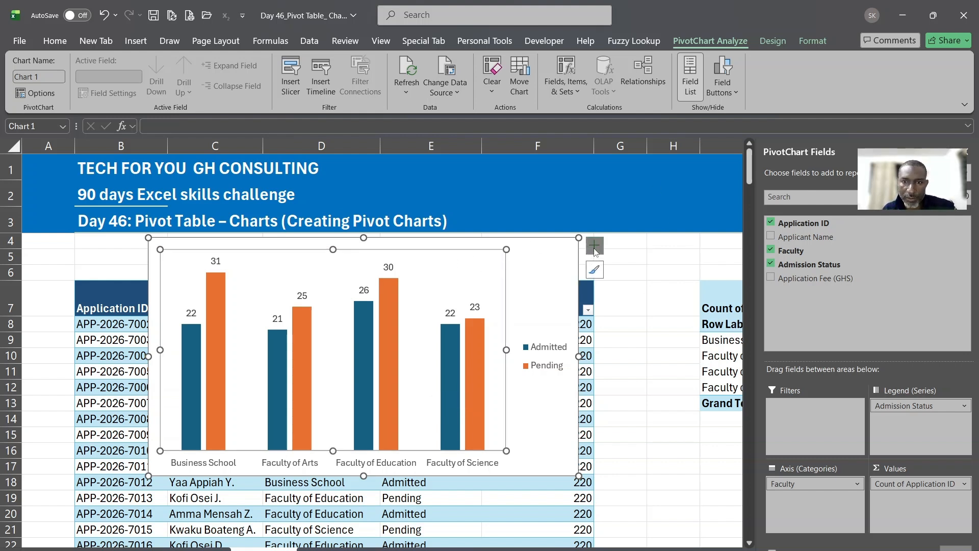
pyautogui.click(595, 247)
# Tick Chart Title again, then right-click the faculty category axis and dismiss the menu
pyautogui.click(622, 288)
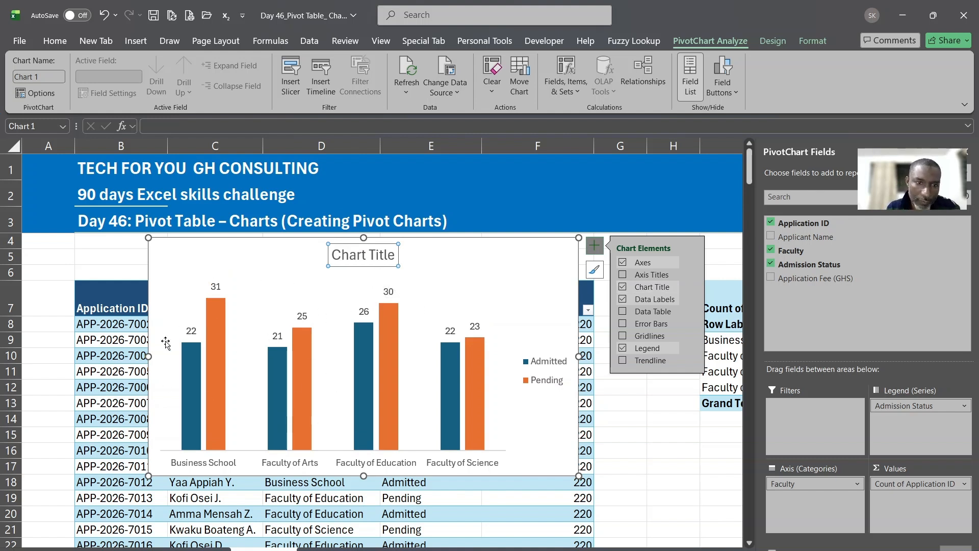
pyautogui.click(288, 466)
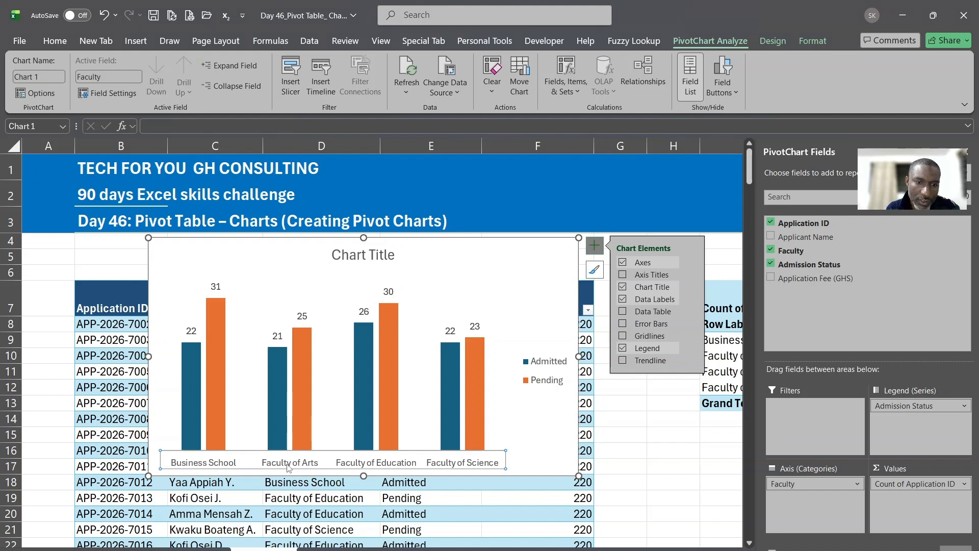
pyautogui.rightClick(288, 466)
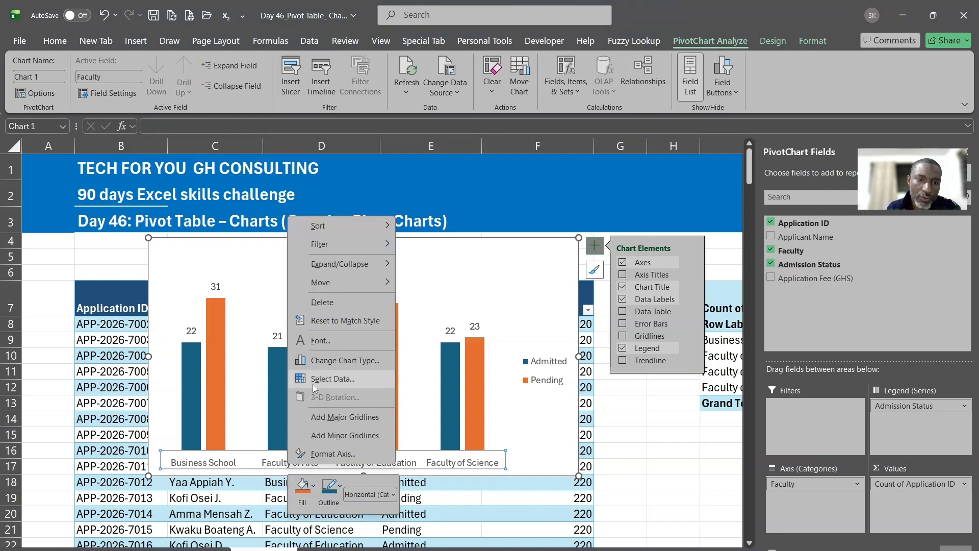
pyautogui.press('Escape')
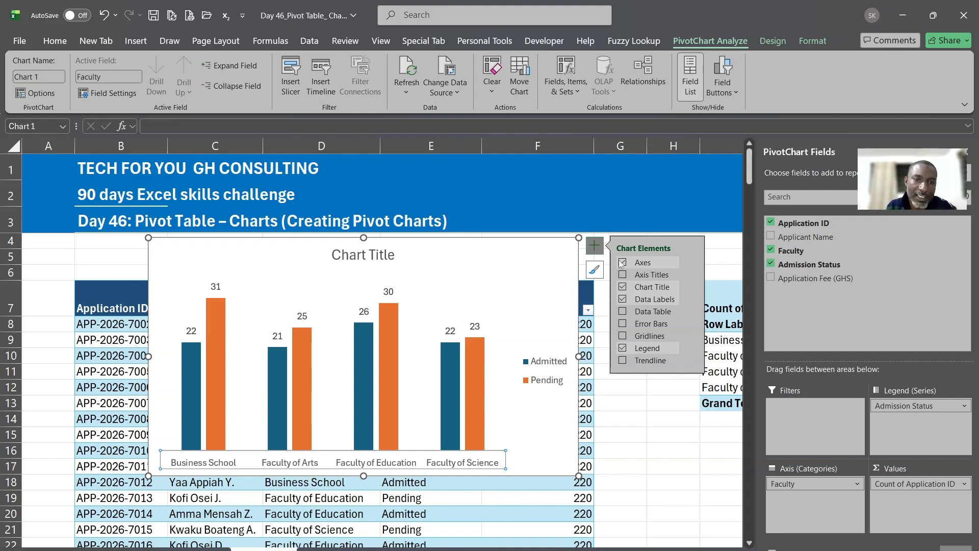
# Drag the chart down and left so it covers rows 7 to 20 of the table
pyautogui.moveTo(515, 240); pyautogui.dragTo(446, 294)
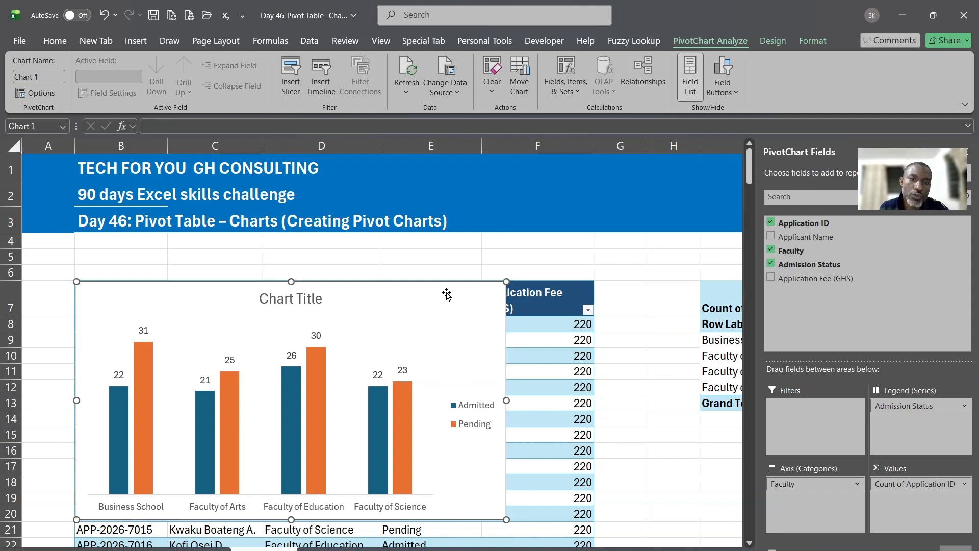